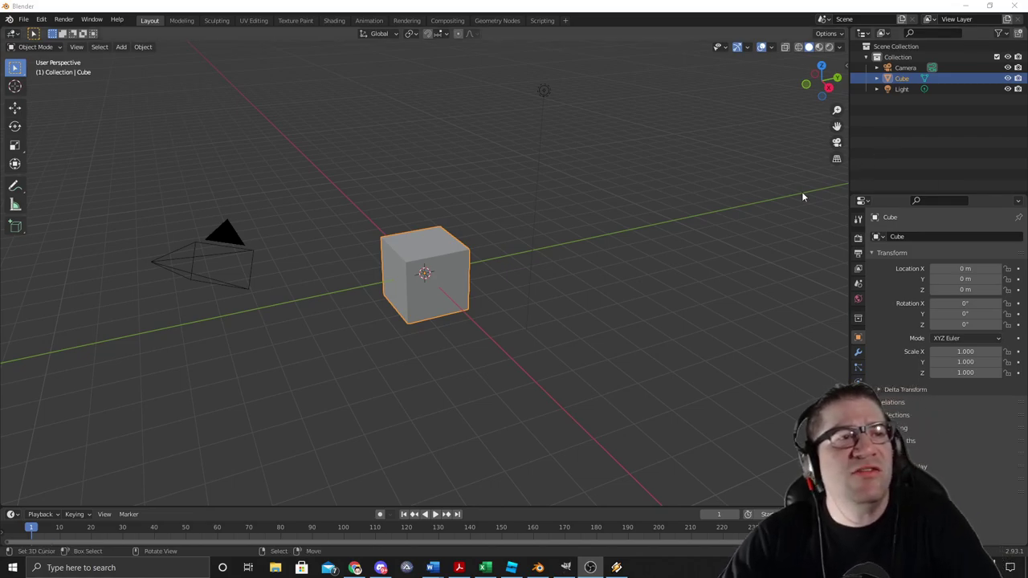
- Orbit around the cube, enter Edit Mode, and deselect the whole mesh
middle_click_drag(486, 190, 426, 171)
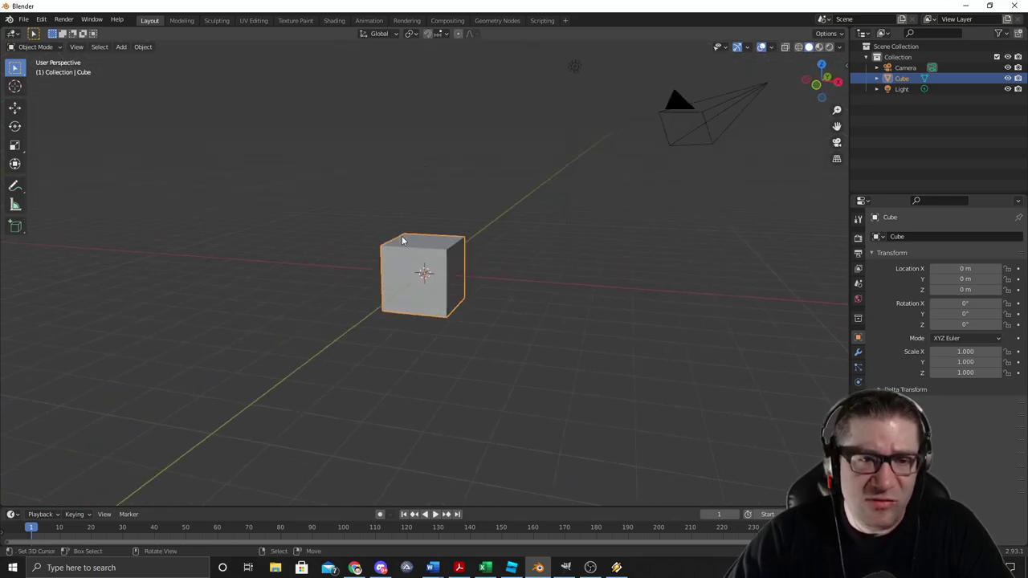
scroll(413, 253, "up", 2)
middle_click_drag(423, 266, 558, 248)
key("Tab")
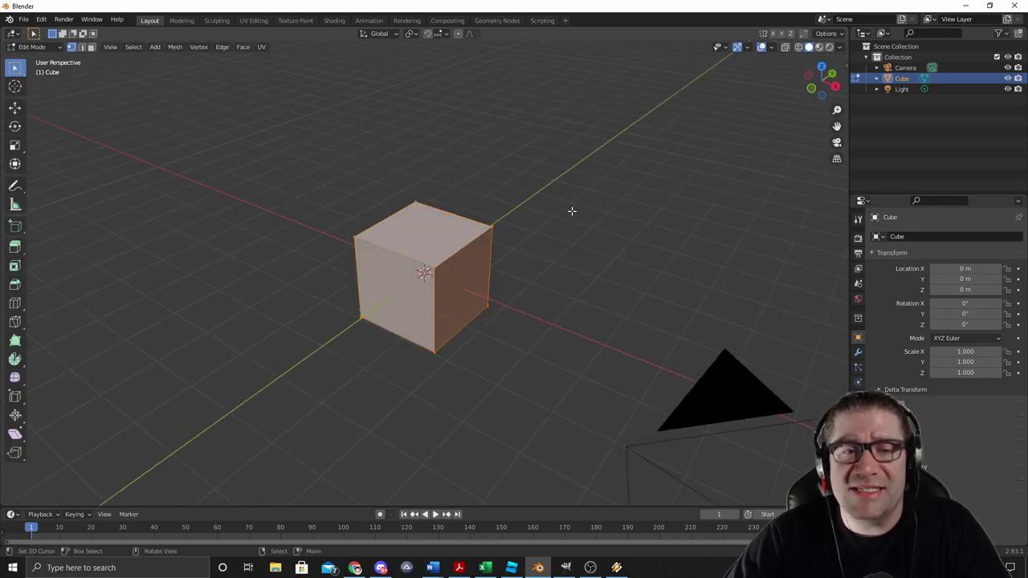
middle_click_drag(572, 211, 477, 219)
key("alt+a")
middle_click_drag(573, 213, 509, 188)
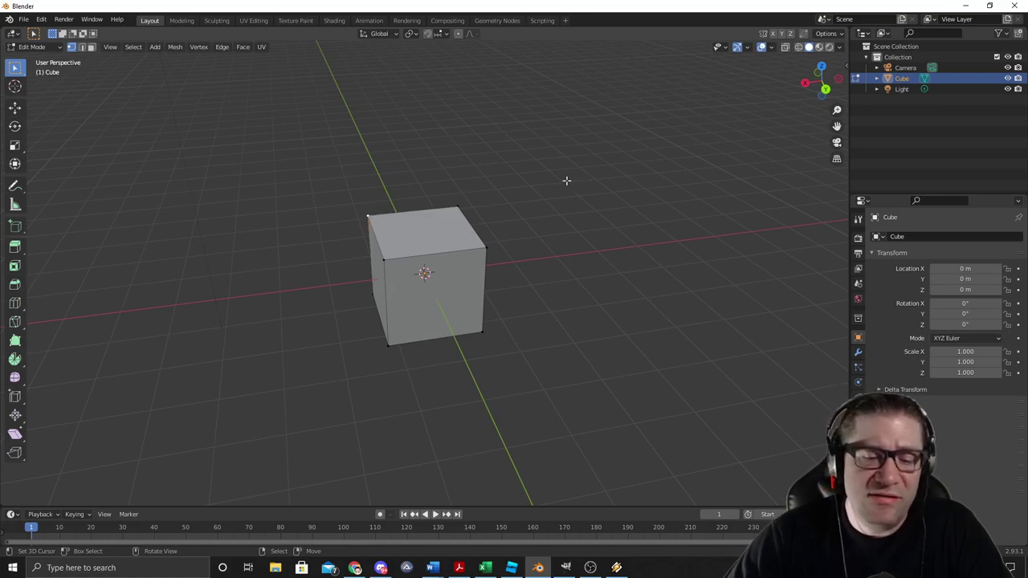
- Select the back-left top corner vertex and pull it out left, stretching the cube
left_click(482, 246, "shift")
left_click(383, 258, "shift")
left_click(370, 215)
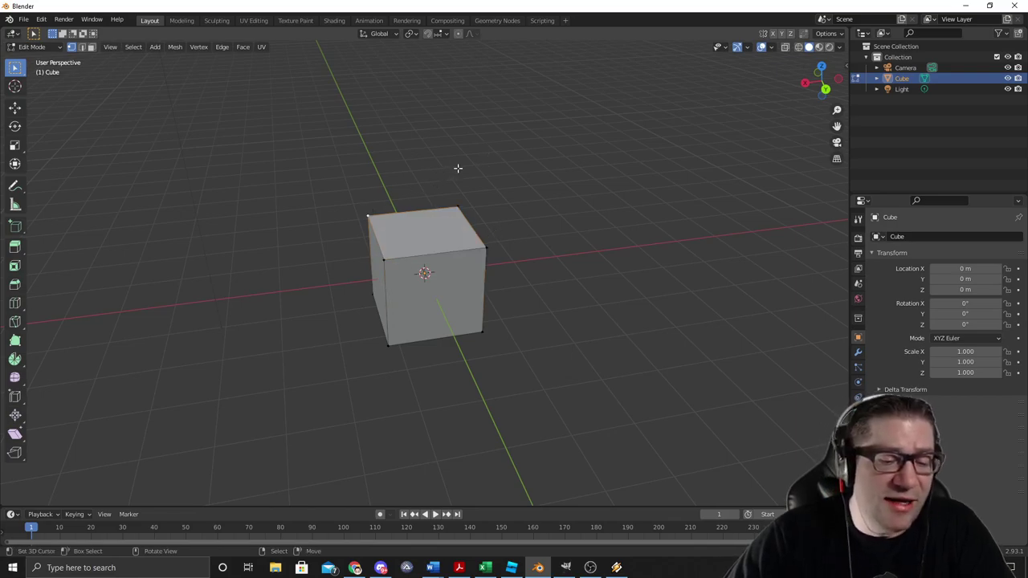
key("g")
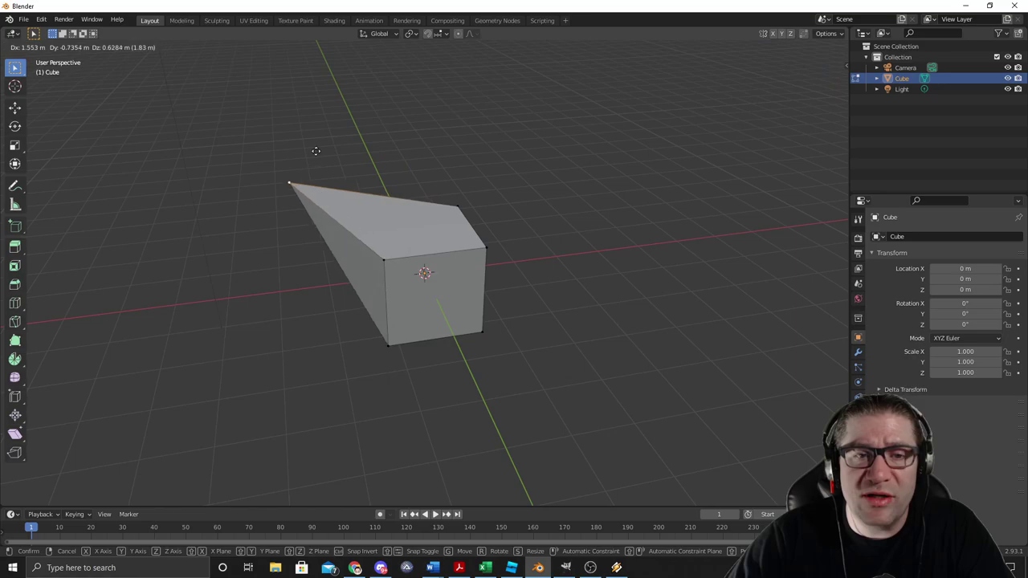
left_click(340, 142)
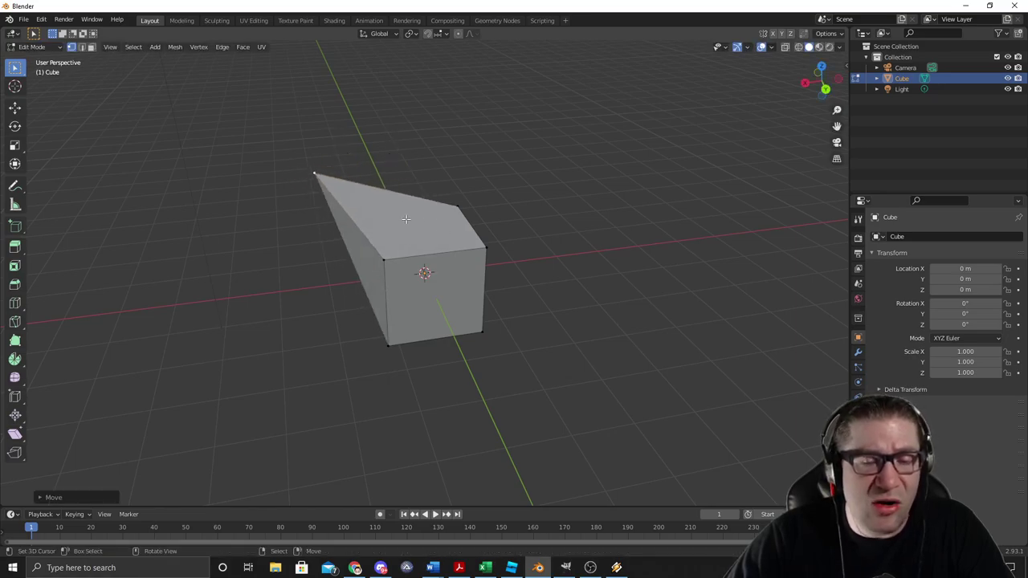
- Select the four top corners as the top face, try rotating and scaling it, then cancel
left_click(383, 263)
left_click(316, 175, "shift")
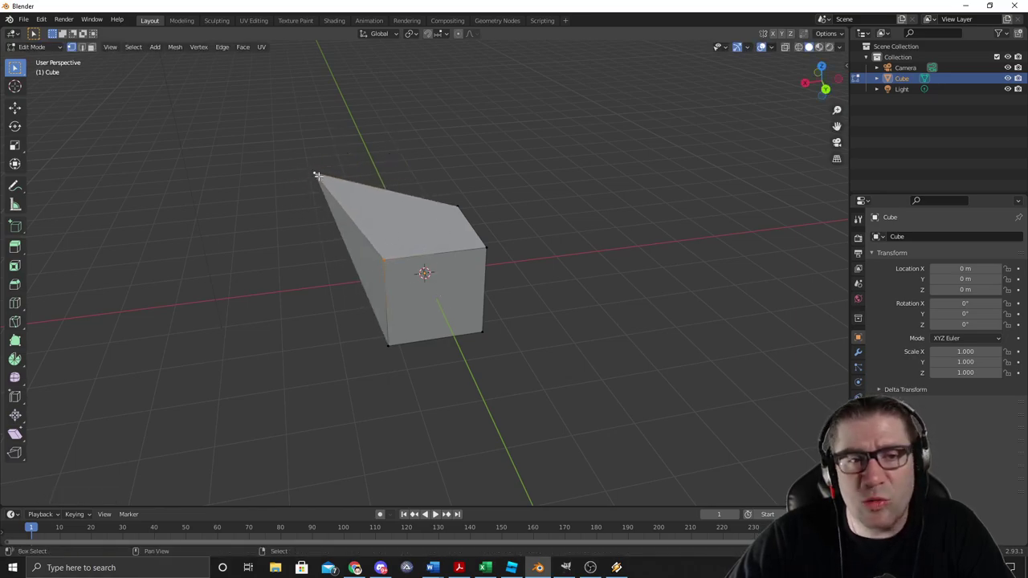
left_click(443, 203, "shift")
left_click(485, 247, "shift")
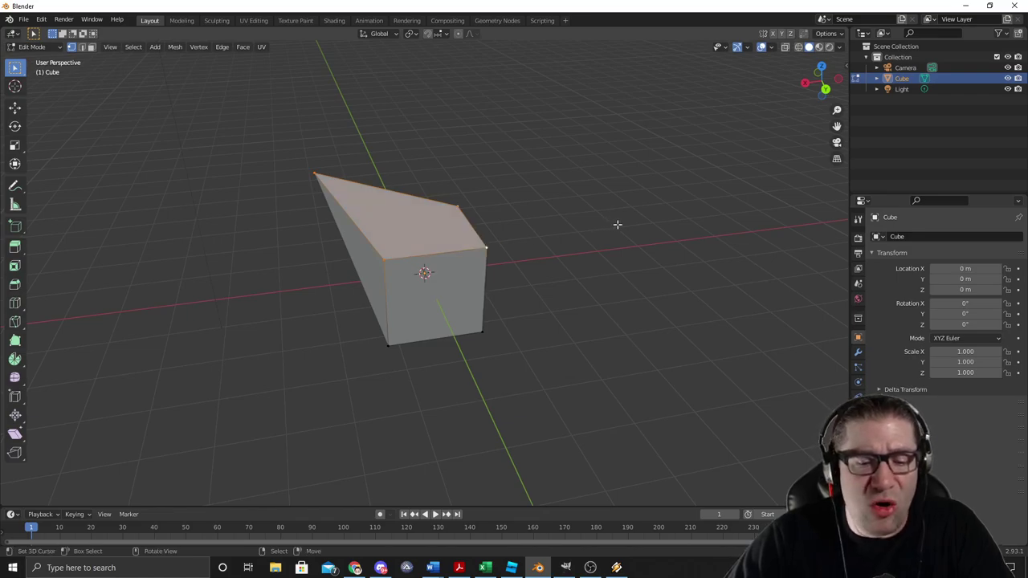
key("r")
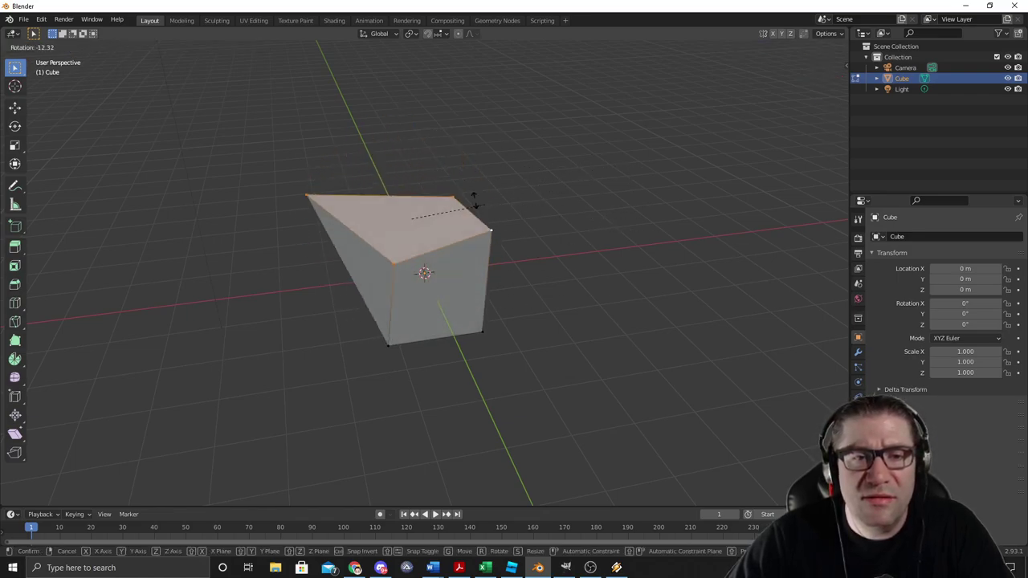
key("s")
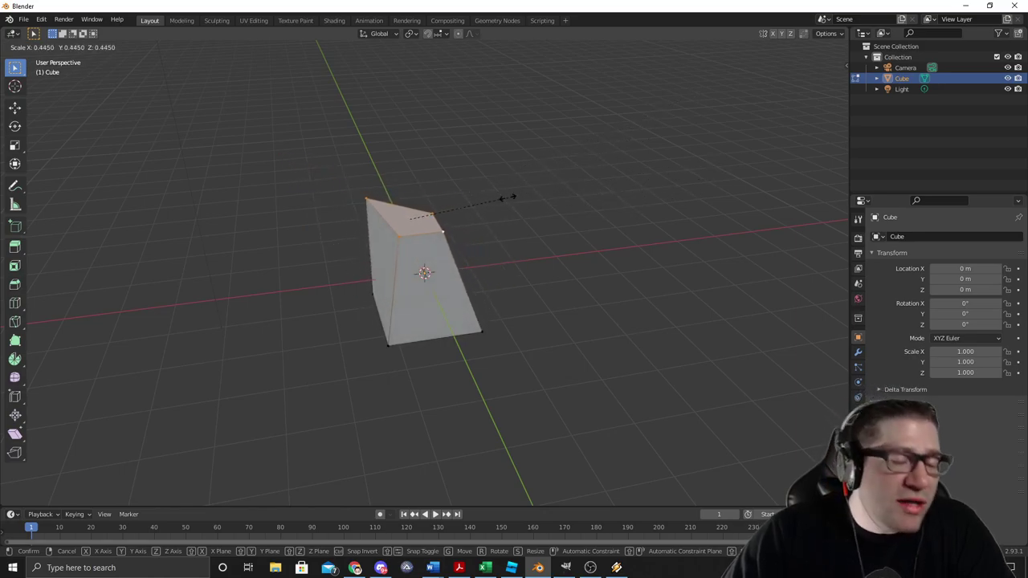
key("Escape")
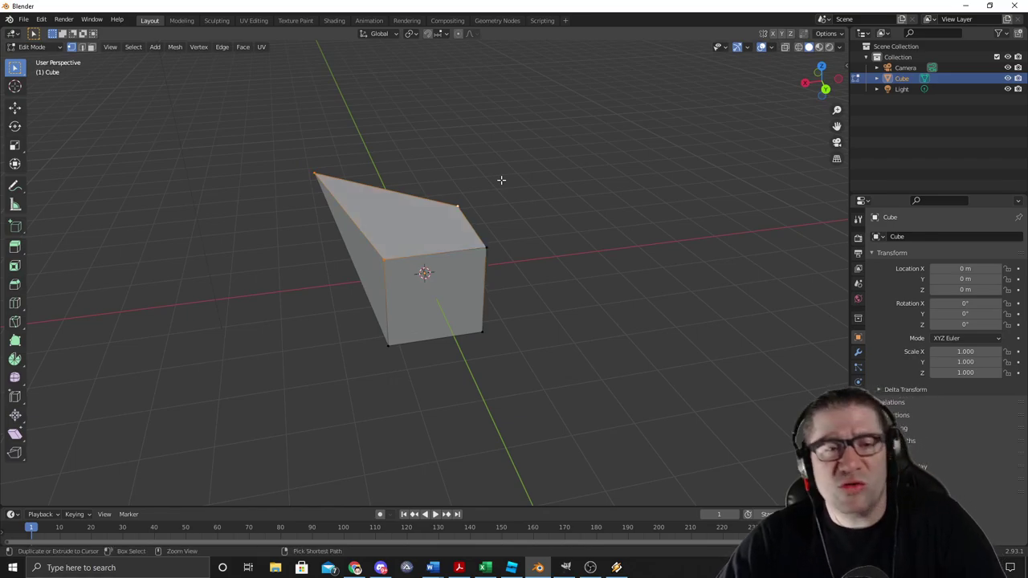
- Undo the vertex move to restore the regular cube and toggle between Object and Edit Mode
key("ctrl+z")
middle_click_drag(500, 179, 567, 156)
key("Tab")
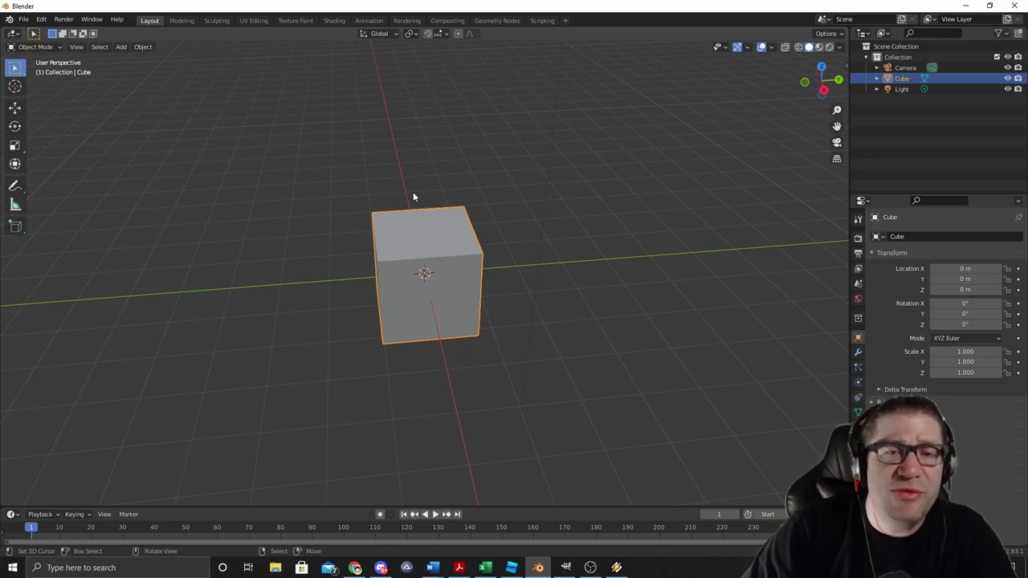
key("Tab")
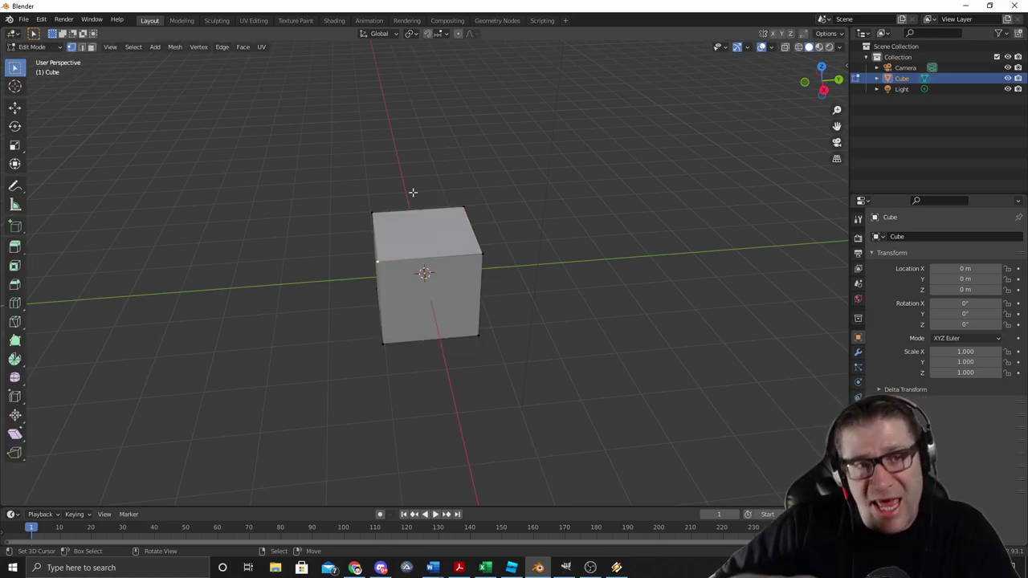
key("Tab")
middle_click_drag(503, 259, 563, 202)
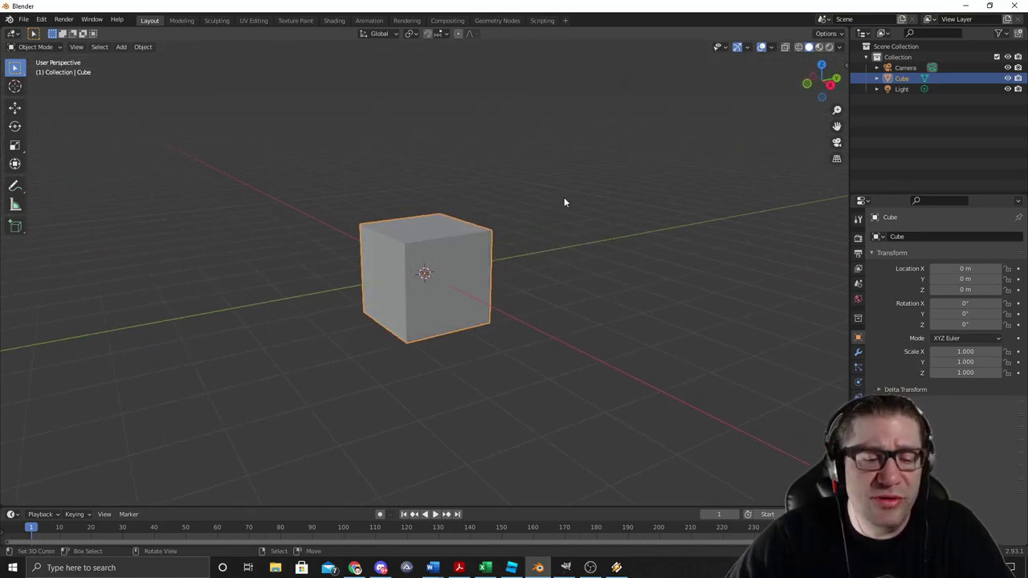
- Try rotating the cube constrained to X, Y and Z, then cancel back to 0°
key("r")
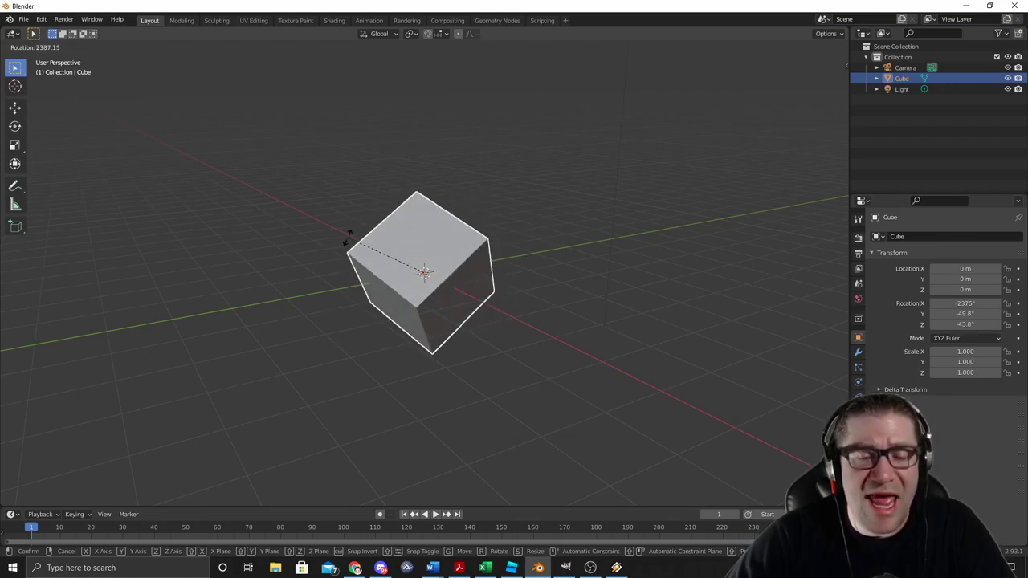
key("x")
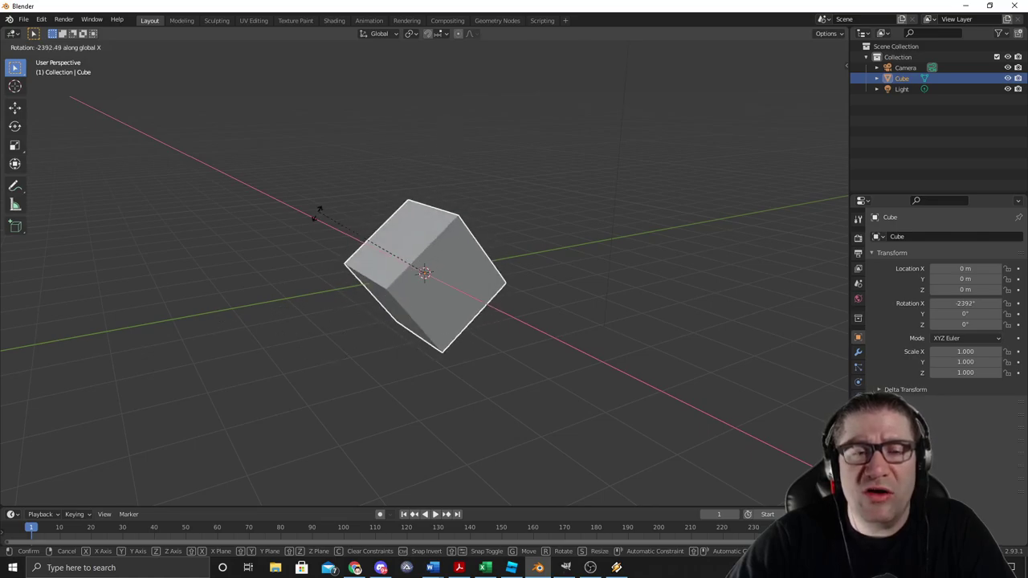
key("y")
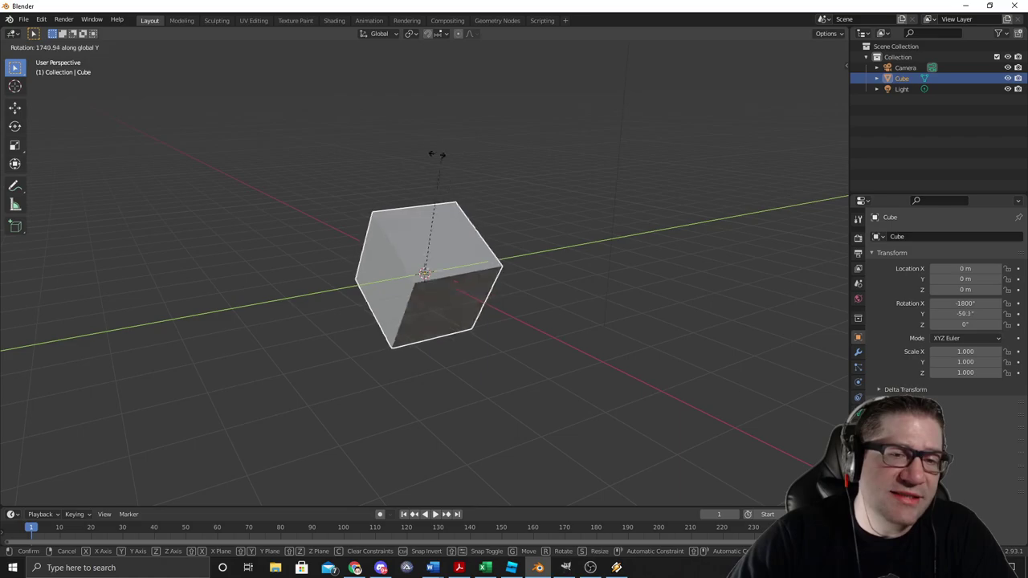
key("z")
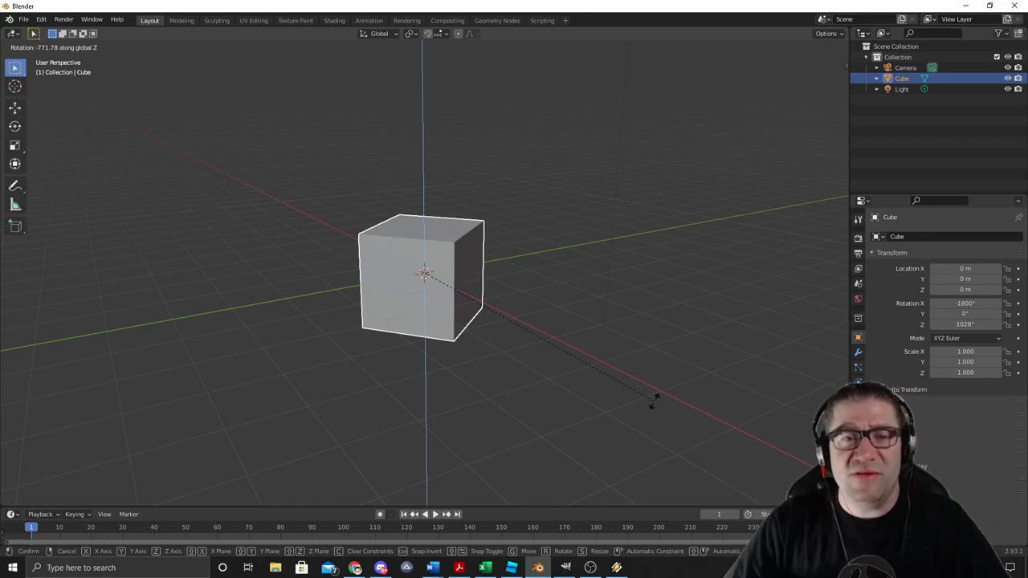
key("Escape")
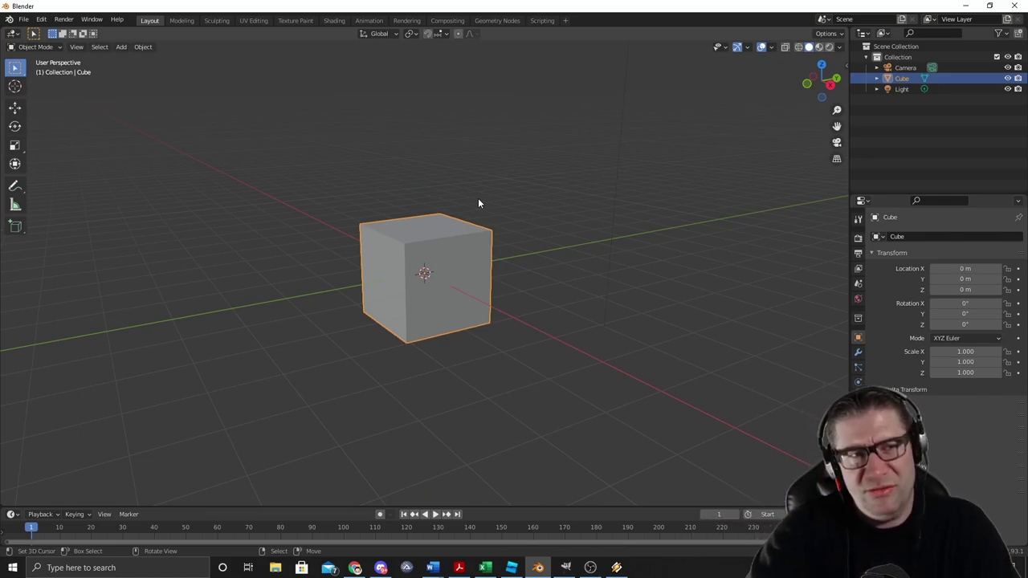
- Enter Edit Mode on the cube and select its entire mesh
middle_click_drag(454, 206, 554, 165)
key("Tab")
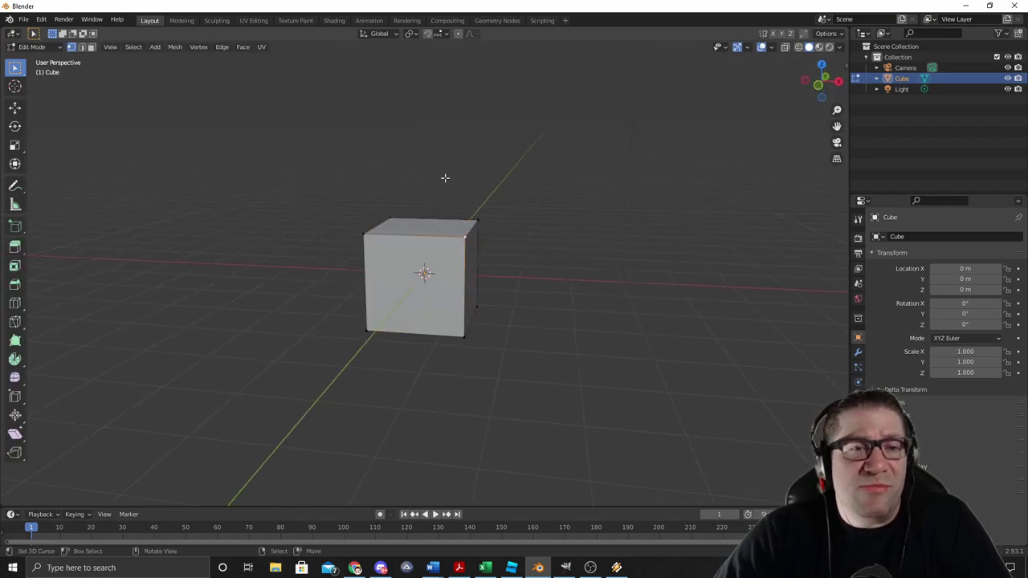
key("a")
key("alt+a")
key("a")
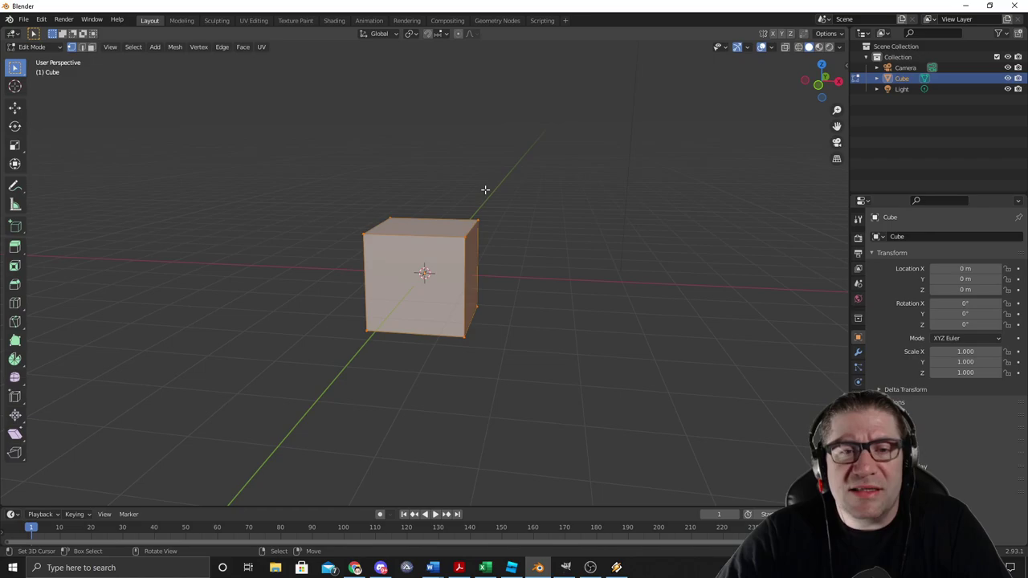
left_click(253, 21)
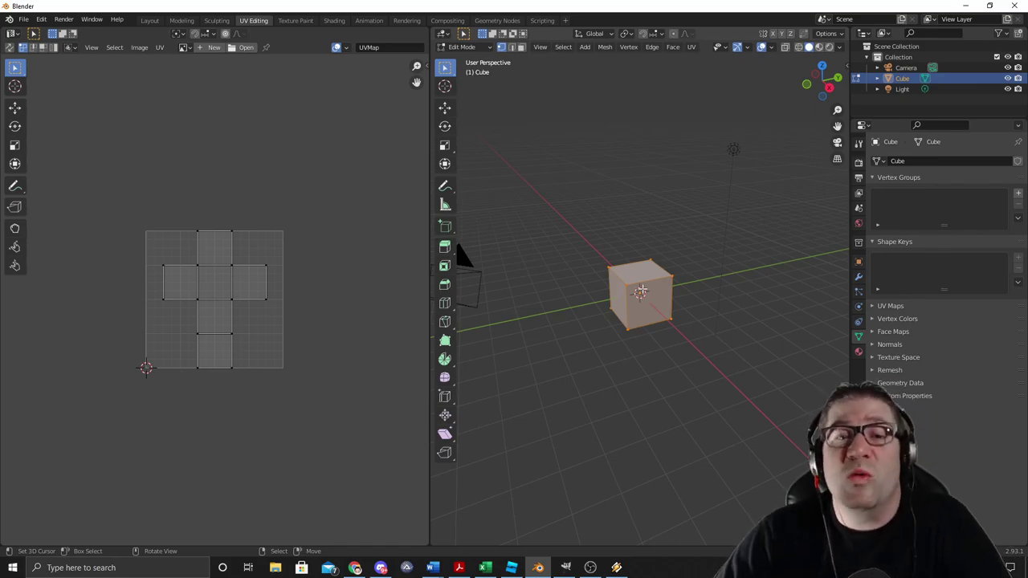
key("alt+Tab")
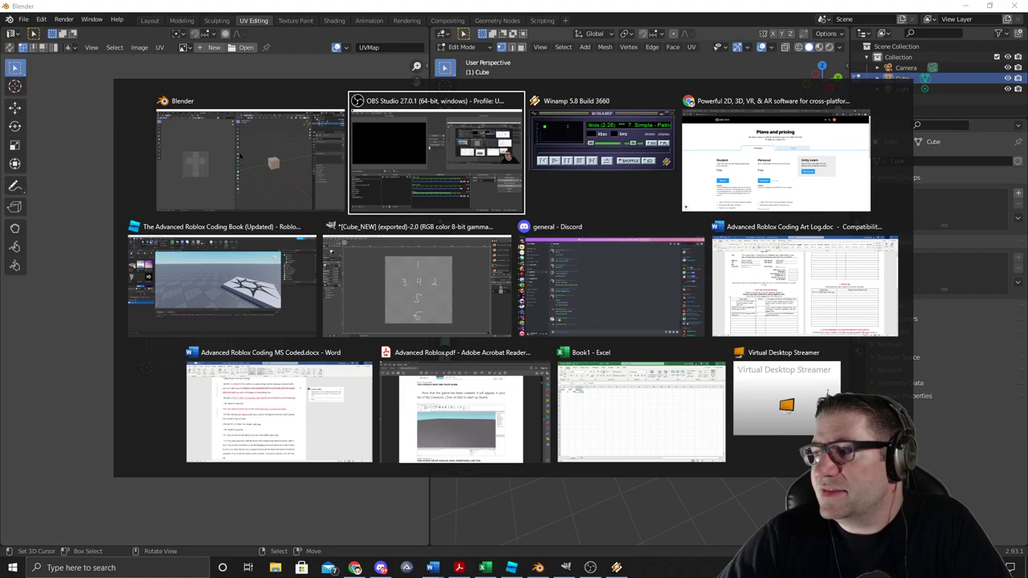
key("alt+Tab")
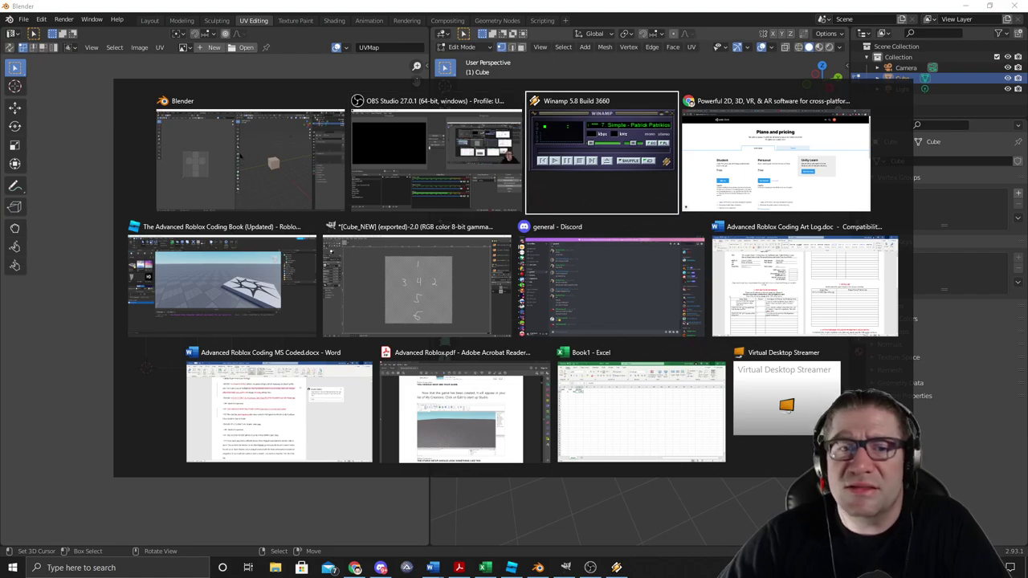
key("Escape")
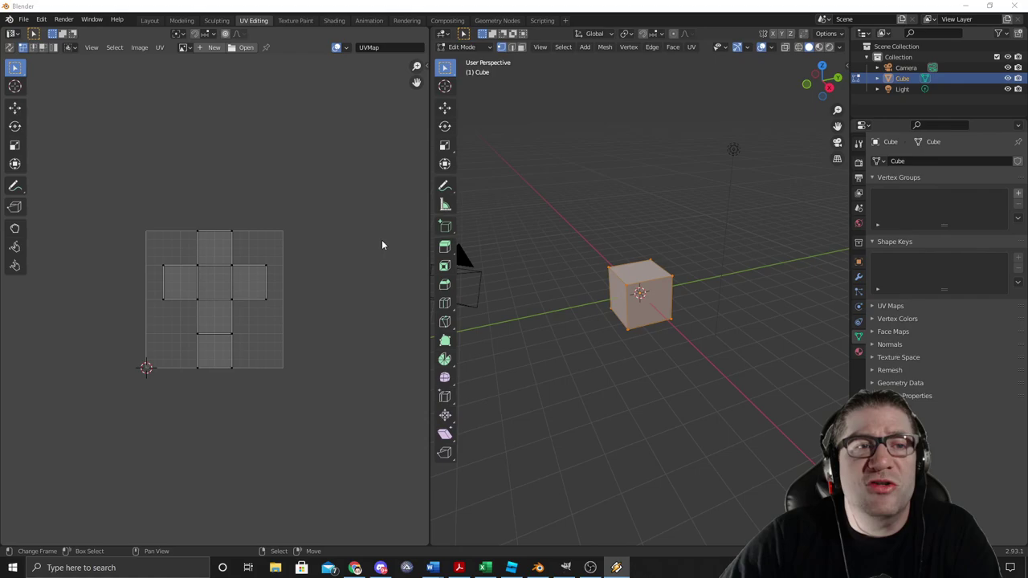
- Create a blank 1024×1024 image named DiceCube behind the UV layout
left_click(214, 47)
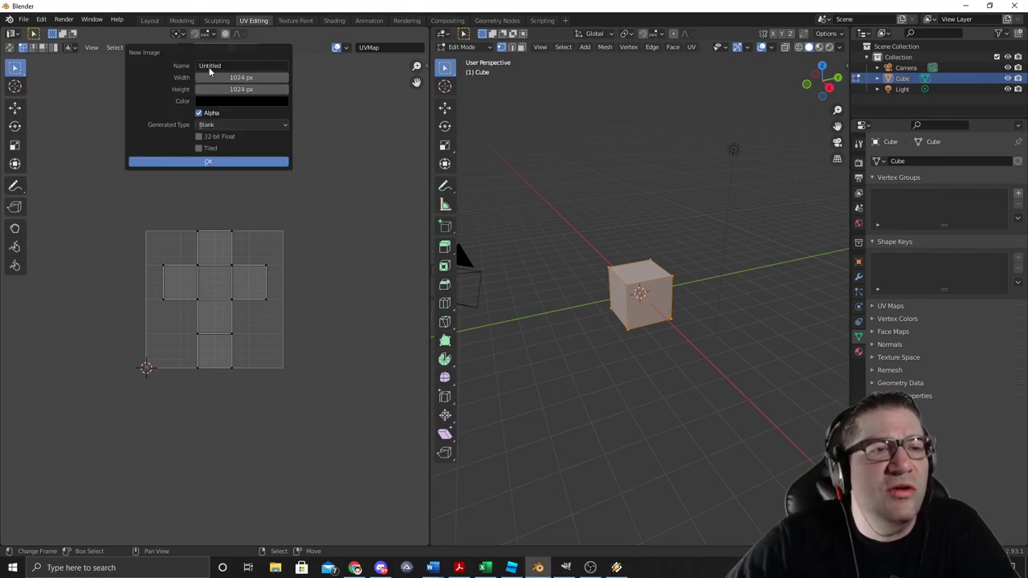
left_click(233, 66)
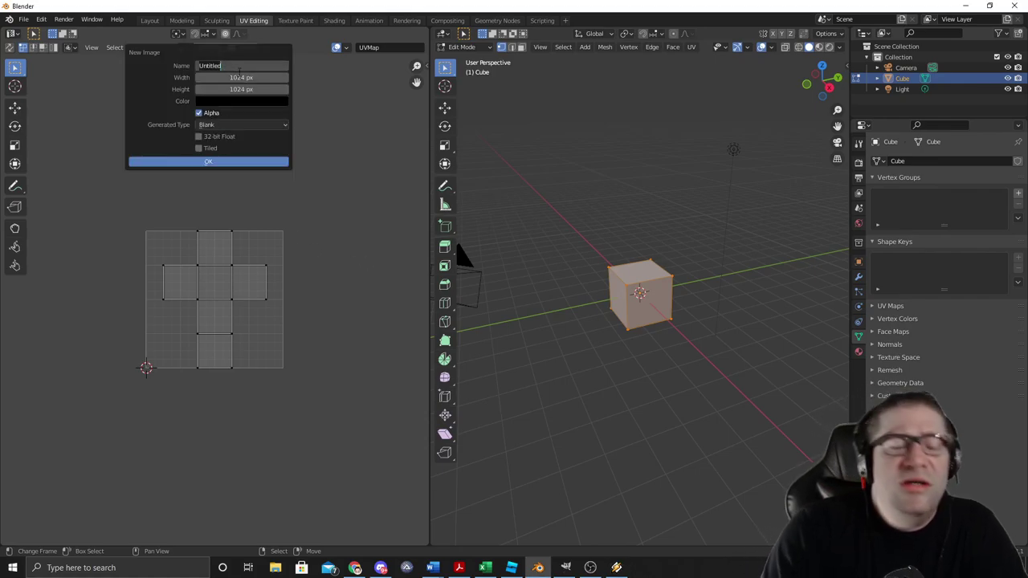
type("DiceCube")
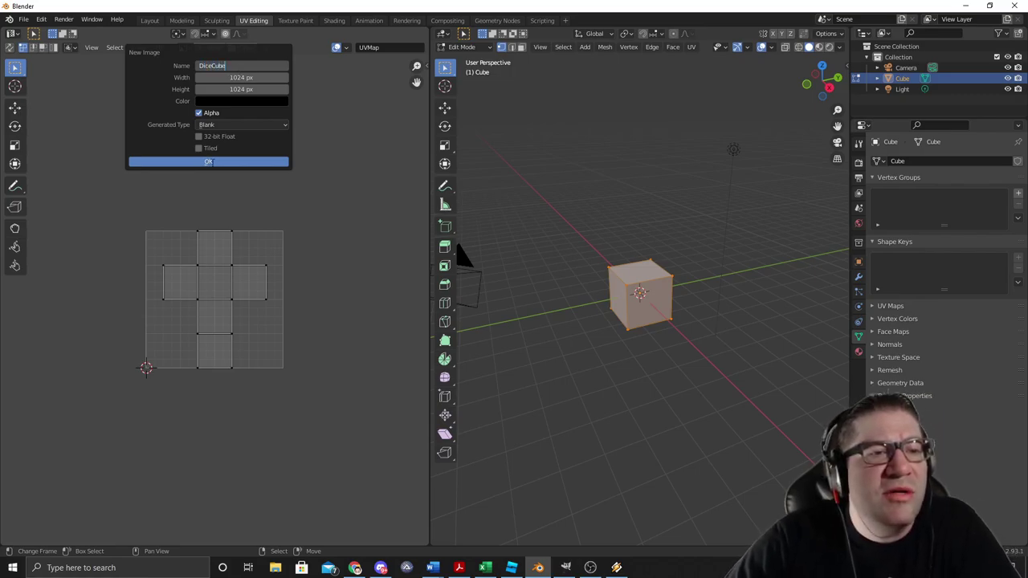
left_click(218, 162)
scroll(300, 221, "down", 4)
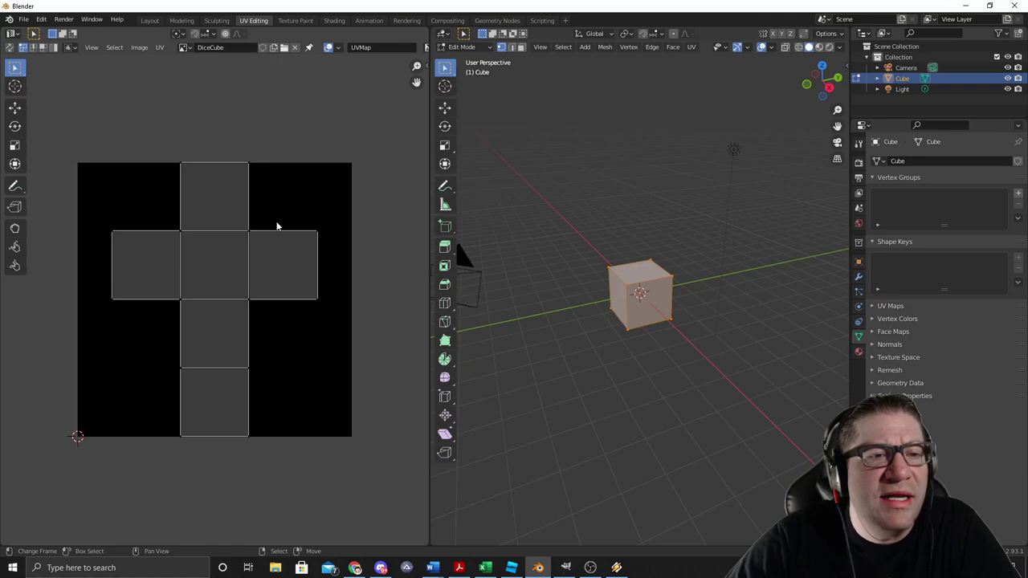
middle_click_drag(262, 195, 278, 190)
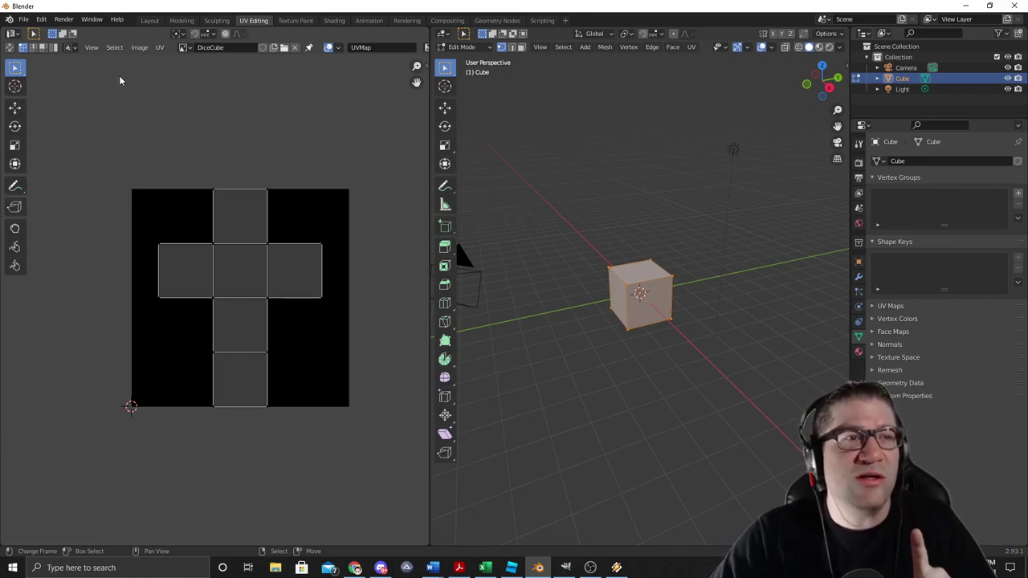
- Export the UV layout via UV > Export UV Layout, naming the file DiceCube.png
left_click(94, 52)
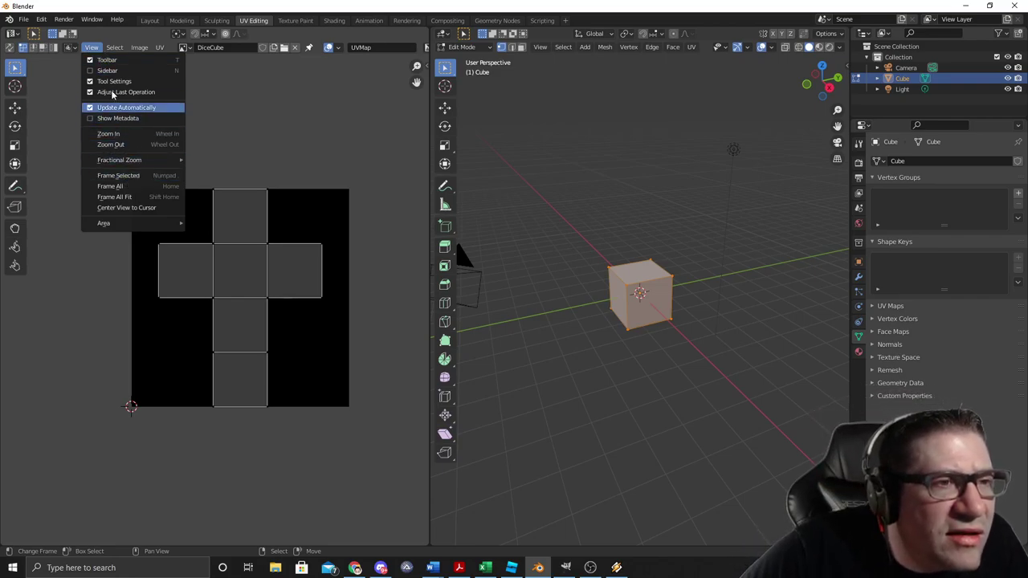
left_click(119, 50)
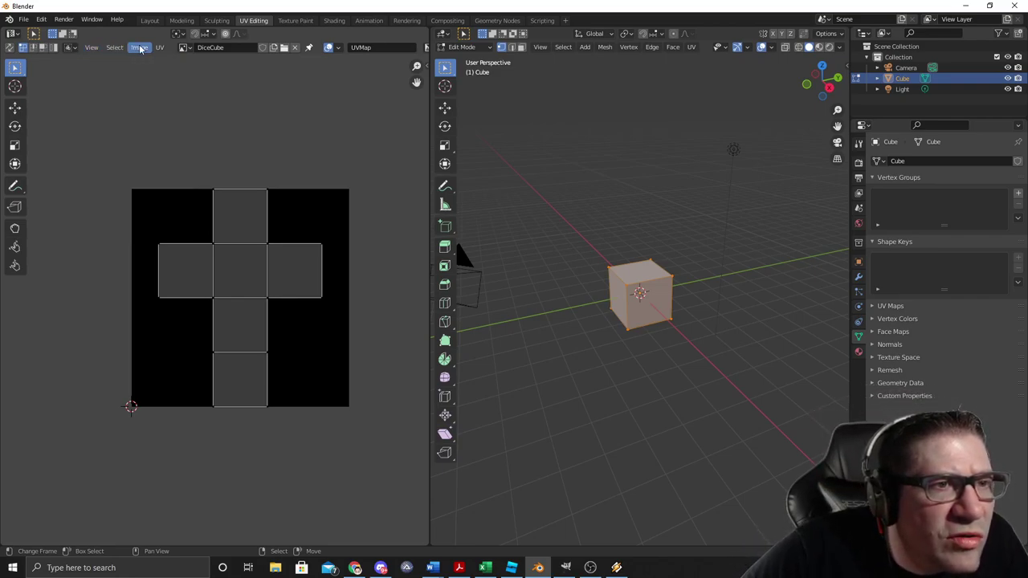
left_click(139, 49)
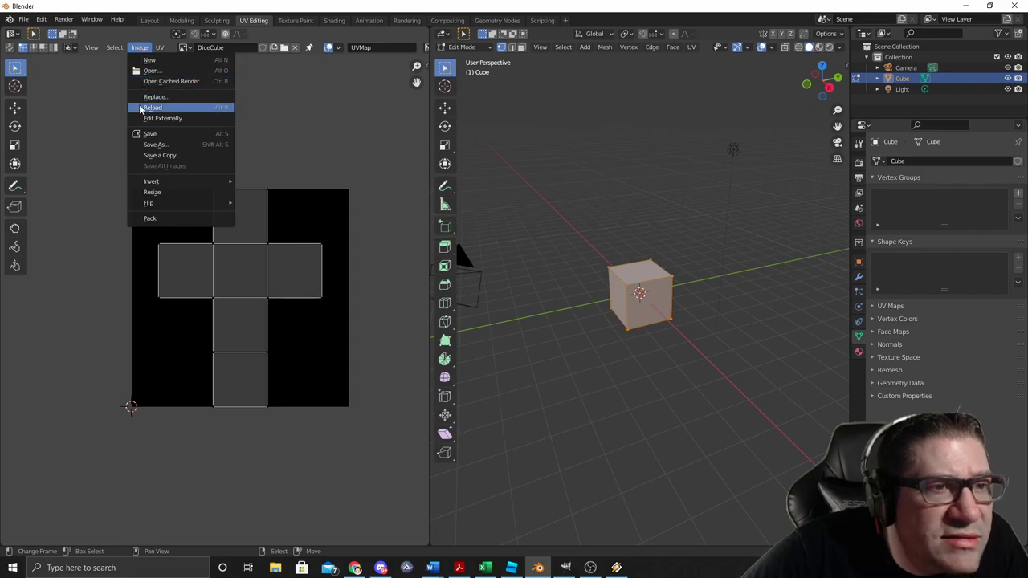
left_click(160, 49)
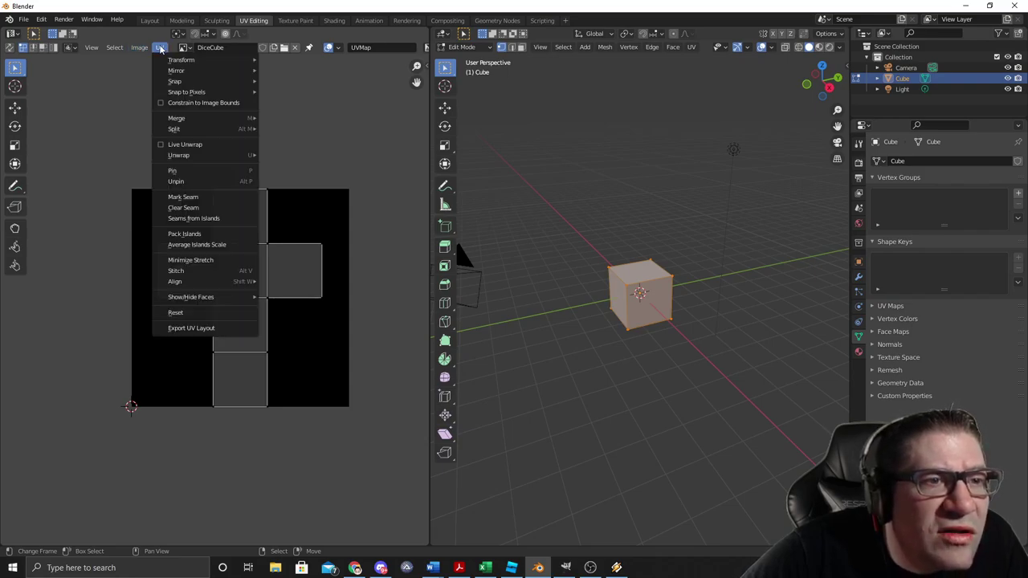
left_click(204, 330)
left_click(418, 434)
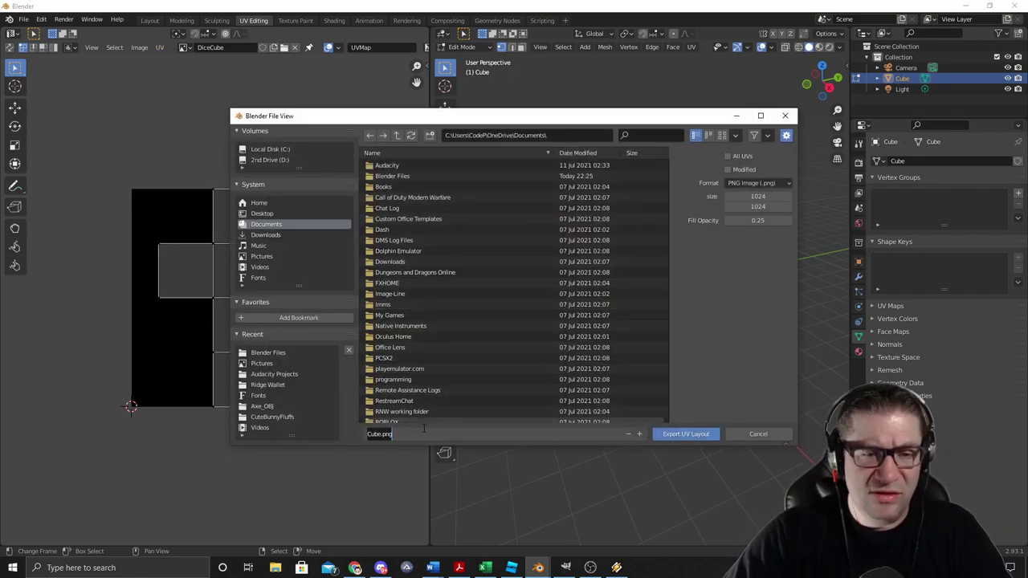
type("Dice")
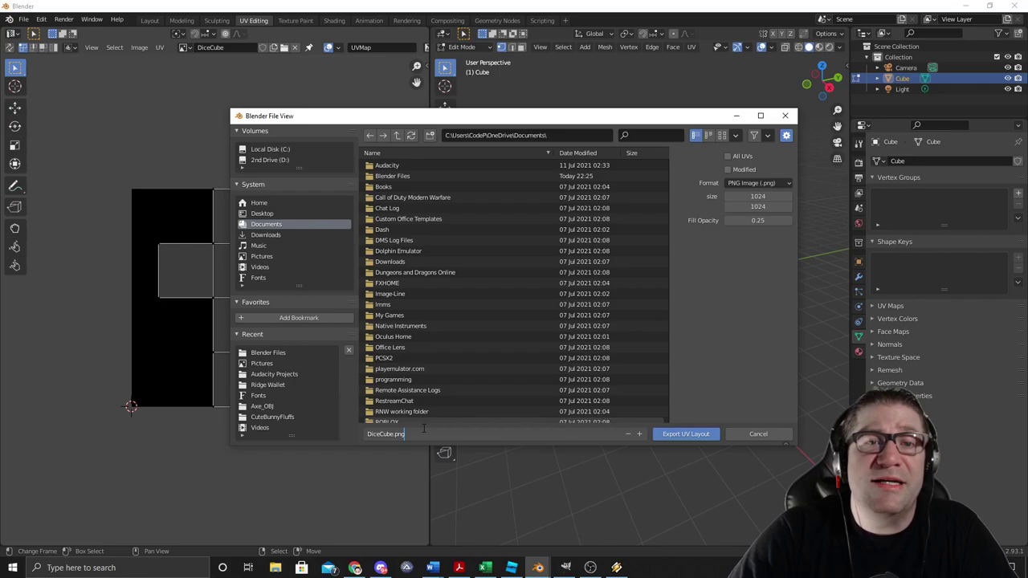
key("Return")
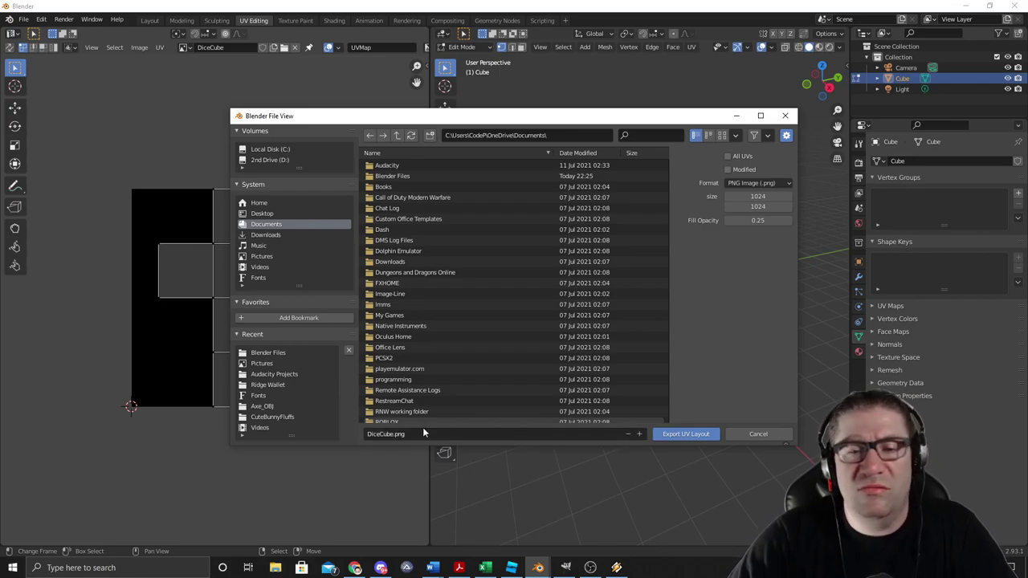
- Save the UV layout export, then open DiceCube.png from Documents in GIMP
left_click(686, 435)
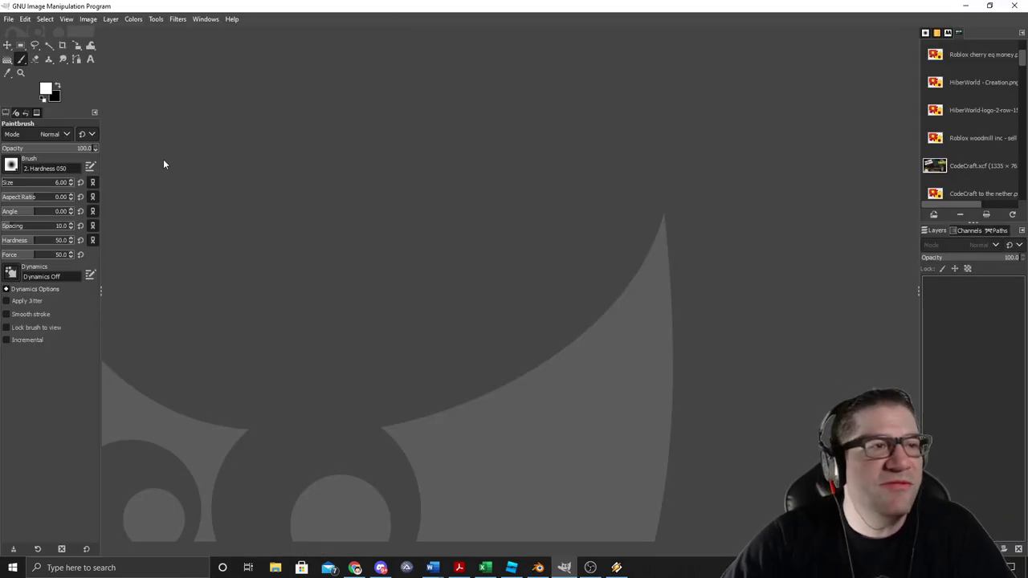
left_click(10, 19)
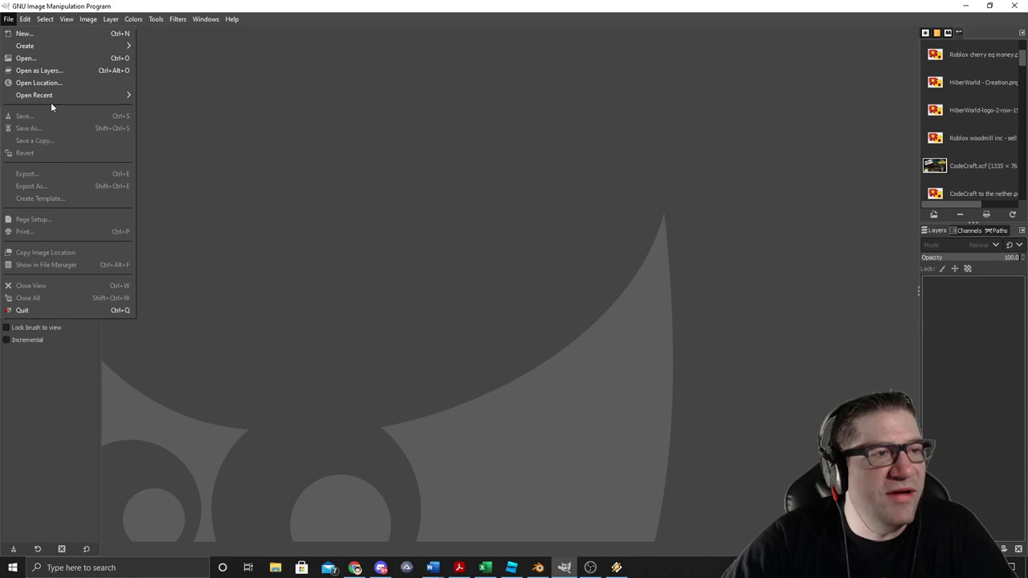
left_click(36, 58)
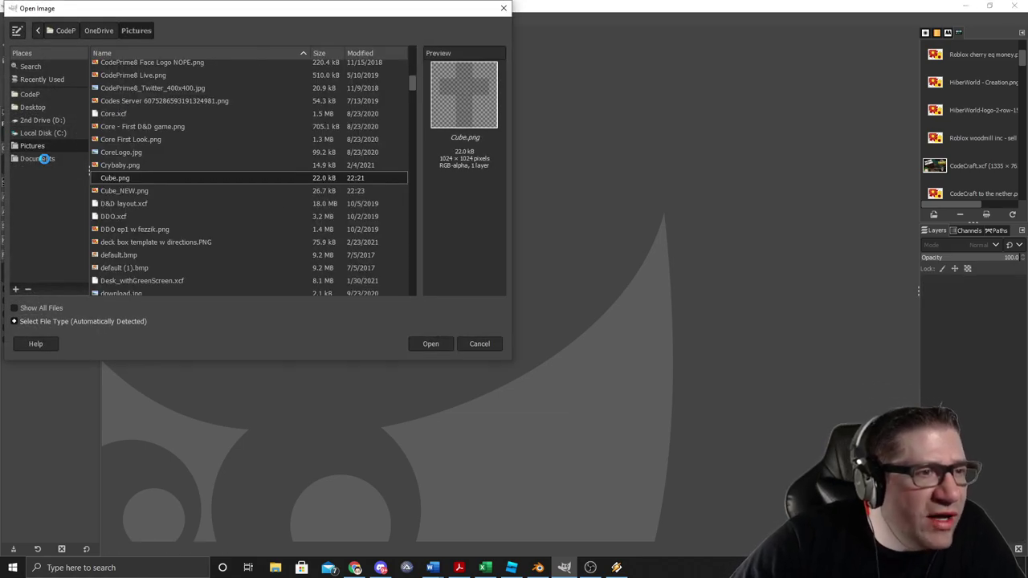
left_click(45, 158)
scroll(166, 168, "down", 10)
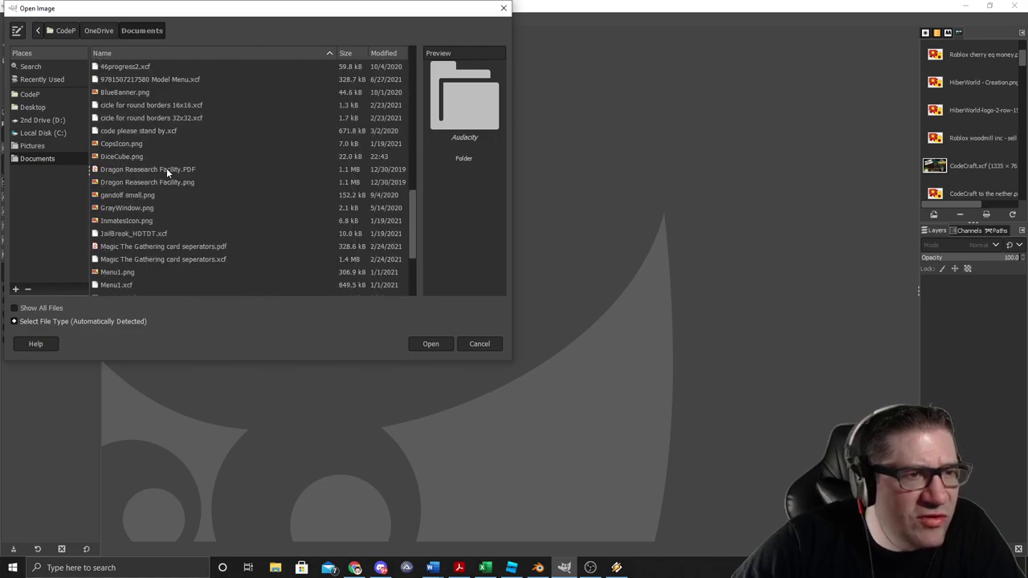
double_click(133, 156)
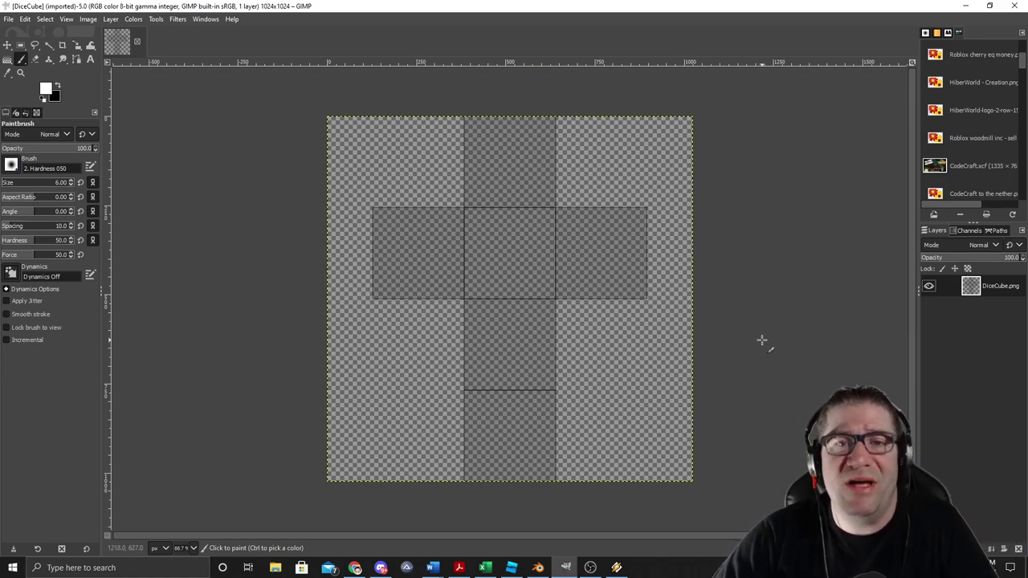
- Add a transparent layer named Layer and move it beneath the DiceCube.png layer
right_click(961, 290)
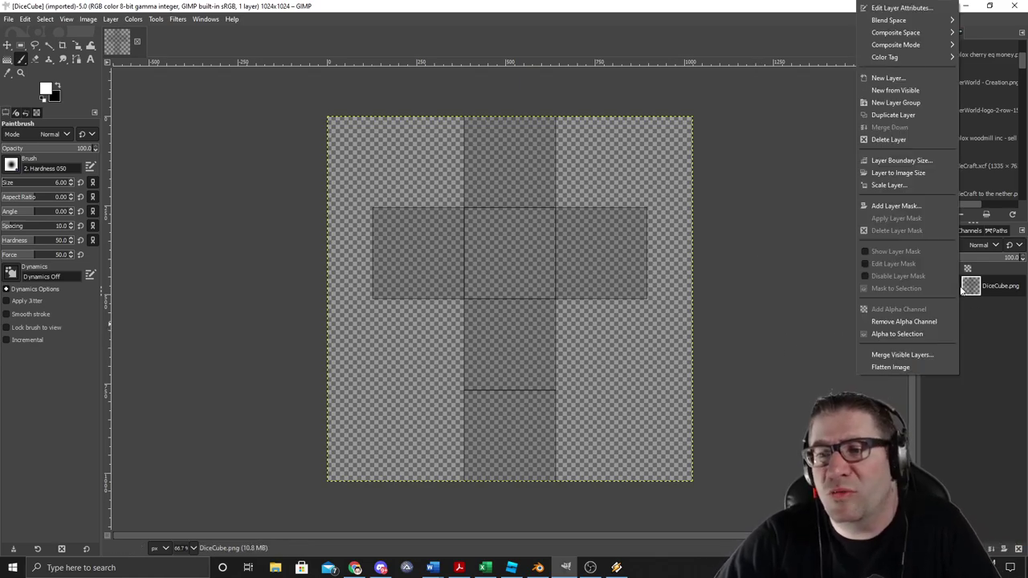
left_click(903, 78)
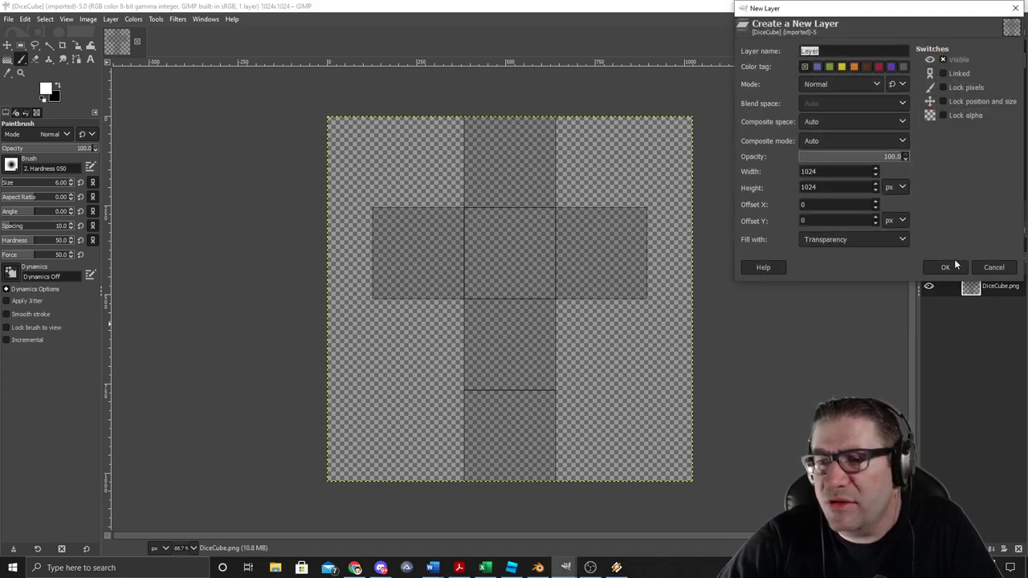
left_click(945, 266)
left_click(983, 310)
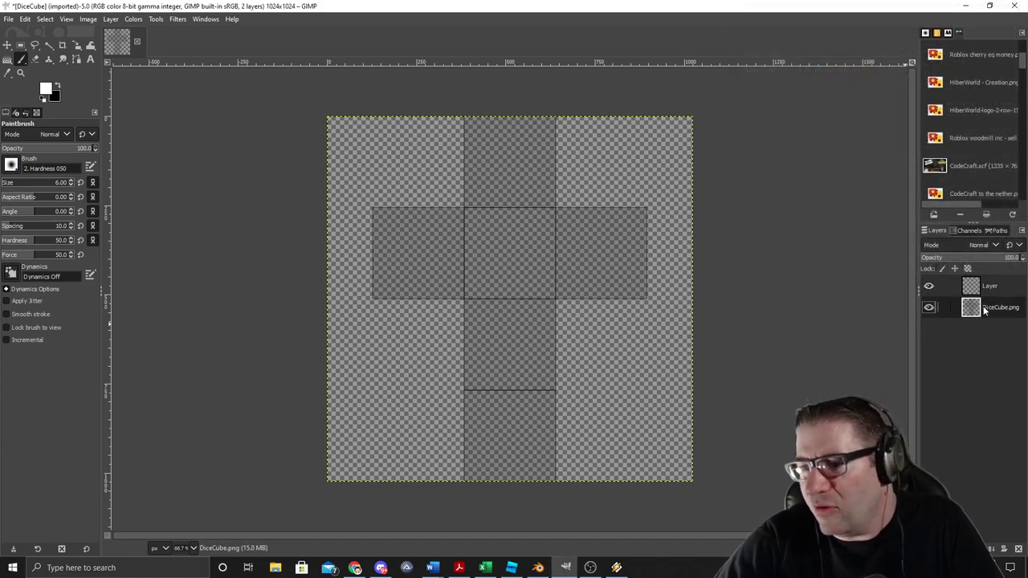
left_click(989, 285)
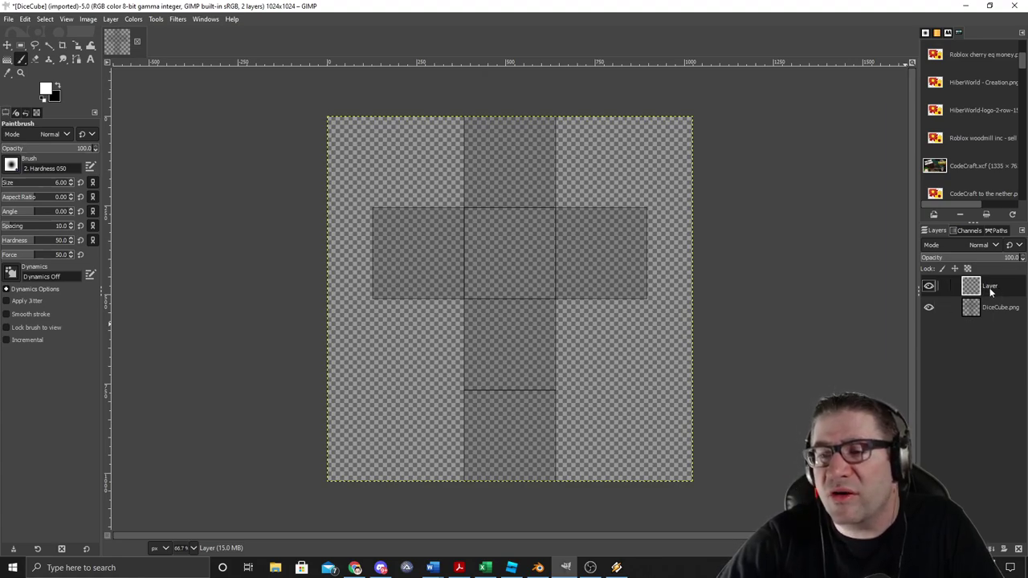
left_click_drag(988, 291, 989, 313)
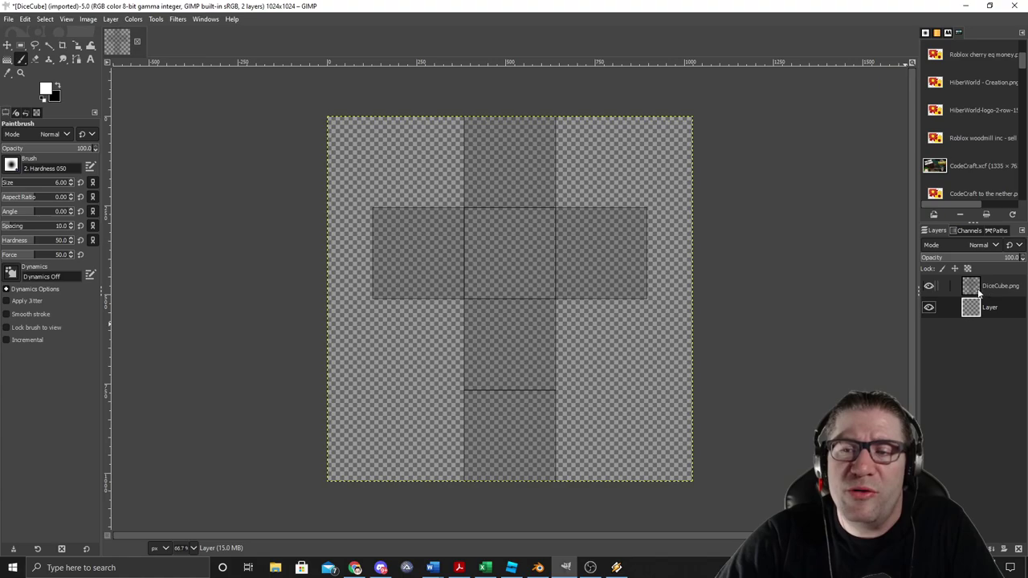